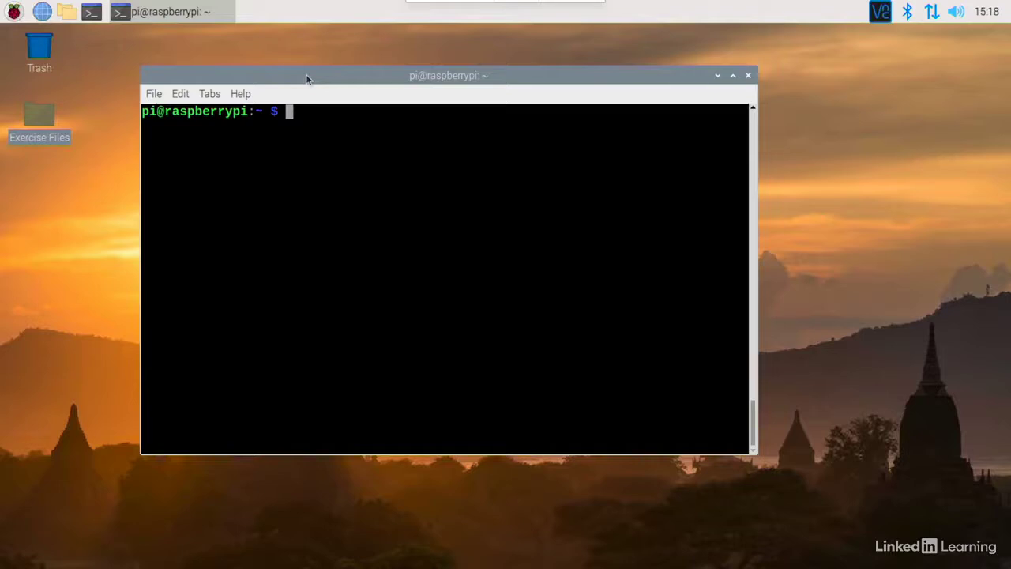
# - Download piscope.tar from abyz.me.uk/rpi/pigpio with wget into the home directory
pyautogui.write('wge')
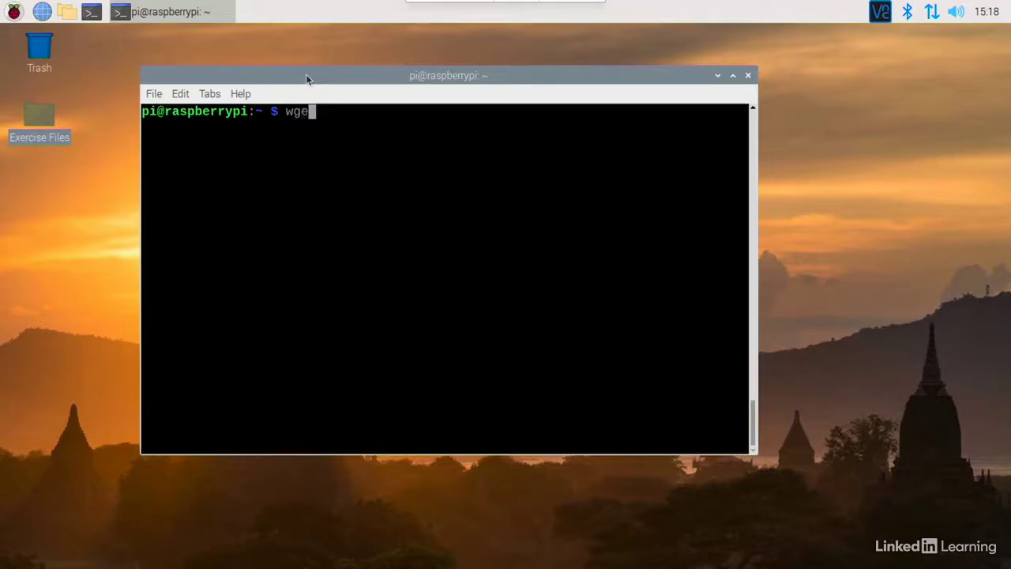
pyautogui.write('t abyz.me')
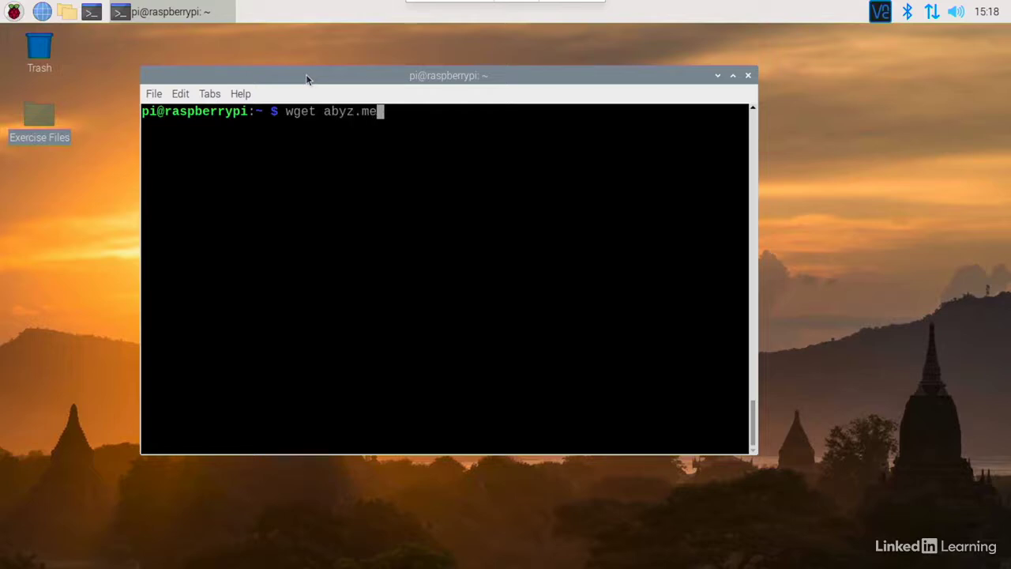
pyautogui.write('.uk/rpi/pig')
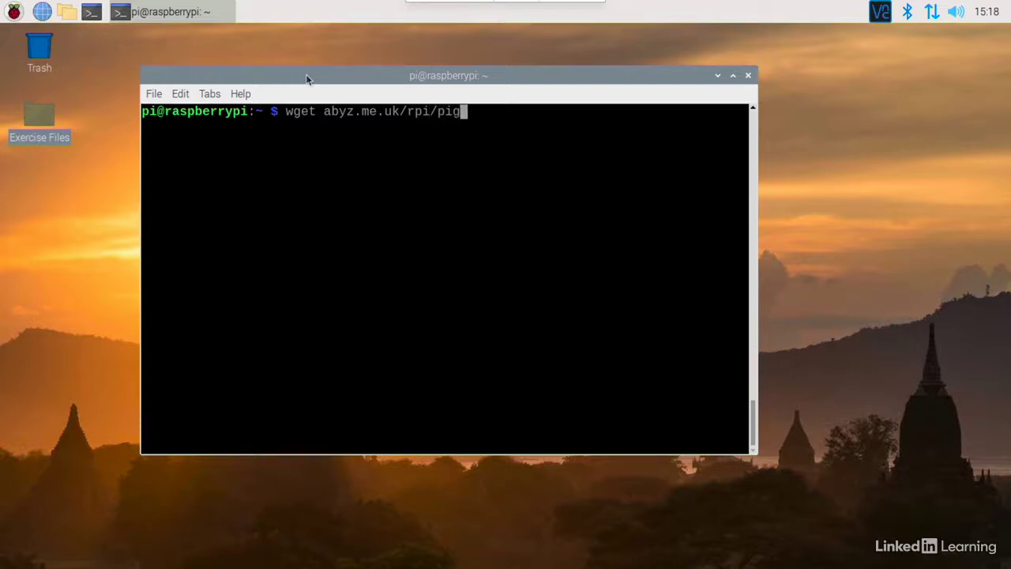
pyautogui.write('pio/piscope.tar')
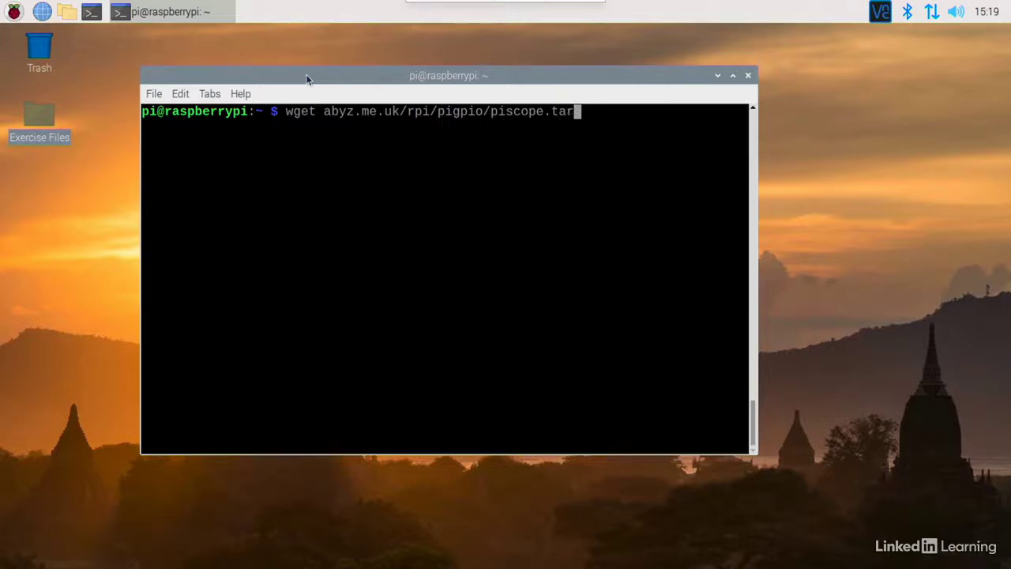
pyautogui.press('Return')
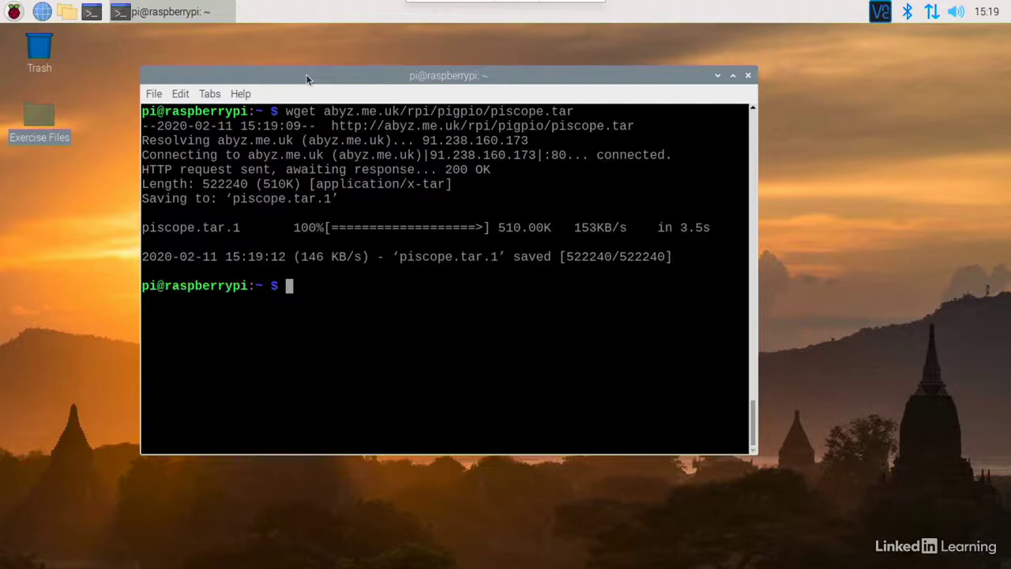
# - Unpack piscope.tar with tar xvf and clear the terminal
pyautogui.write('tar xvf pi')
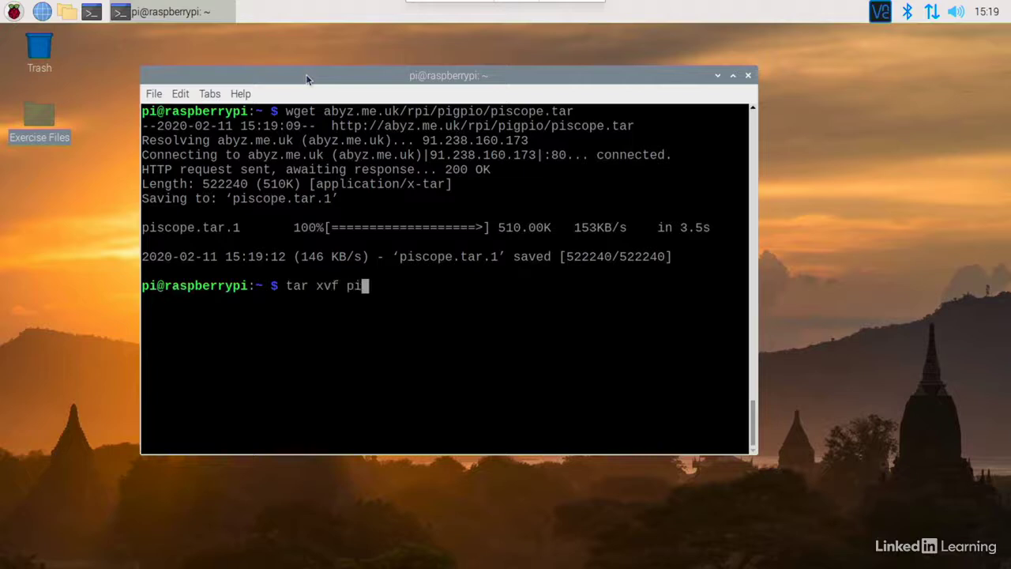
pyautogui.write('scope.tar')
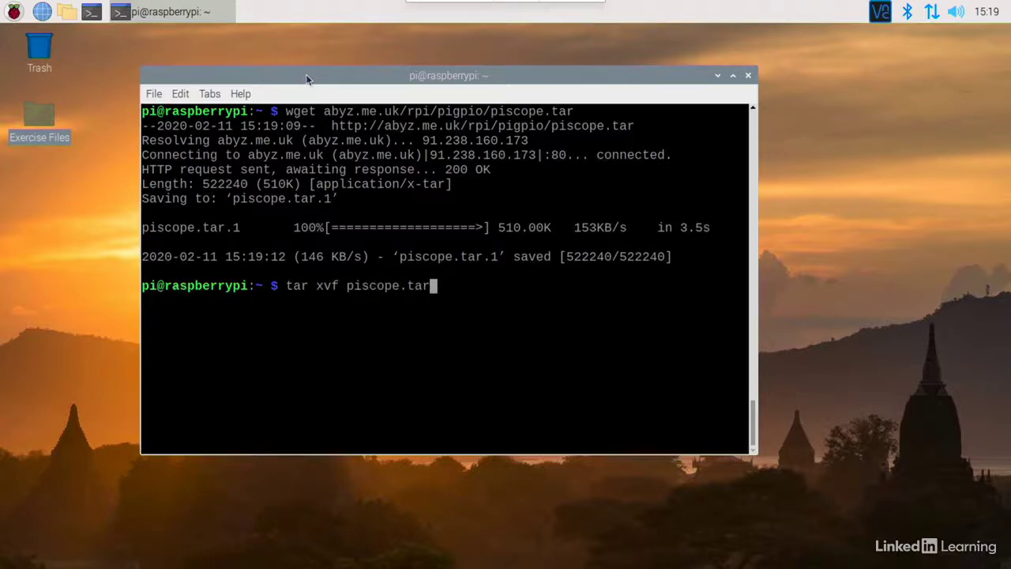
pyautogui.press('Return')
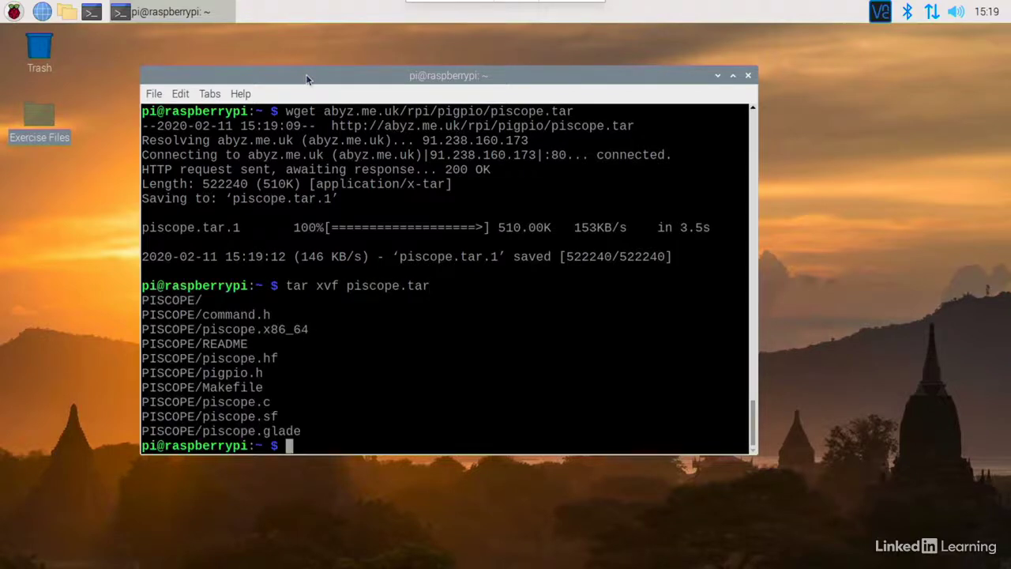
pyautogui.hotkey('ctrl', 'l')
# - In the PISCOPE folder, build piscope with make hf, install it with make install, and clear the terminal
pyautogui.write('cd')
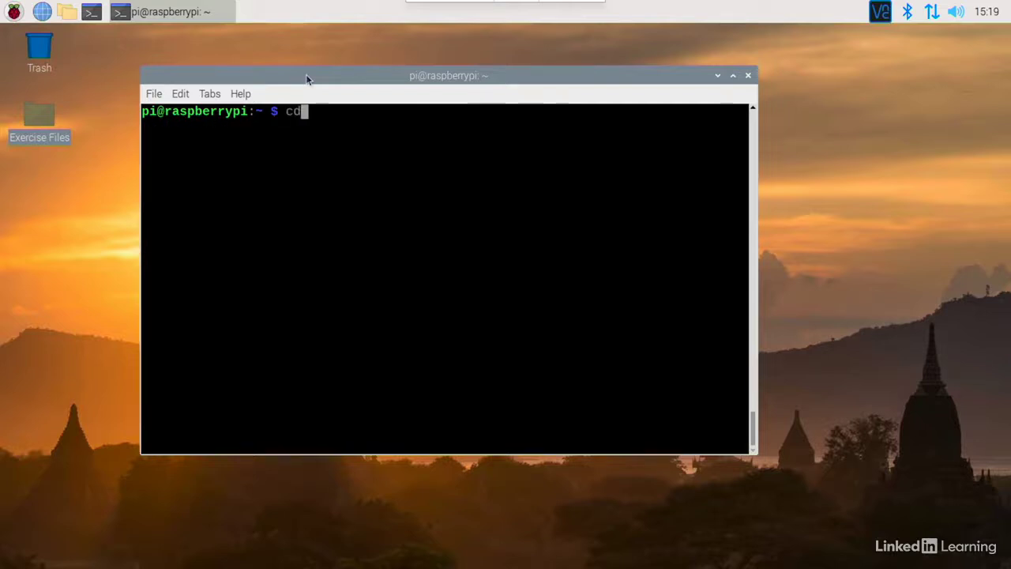
pyautogui.write(' PIS')
pyautogui.press('Tab')
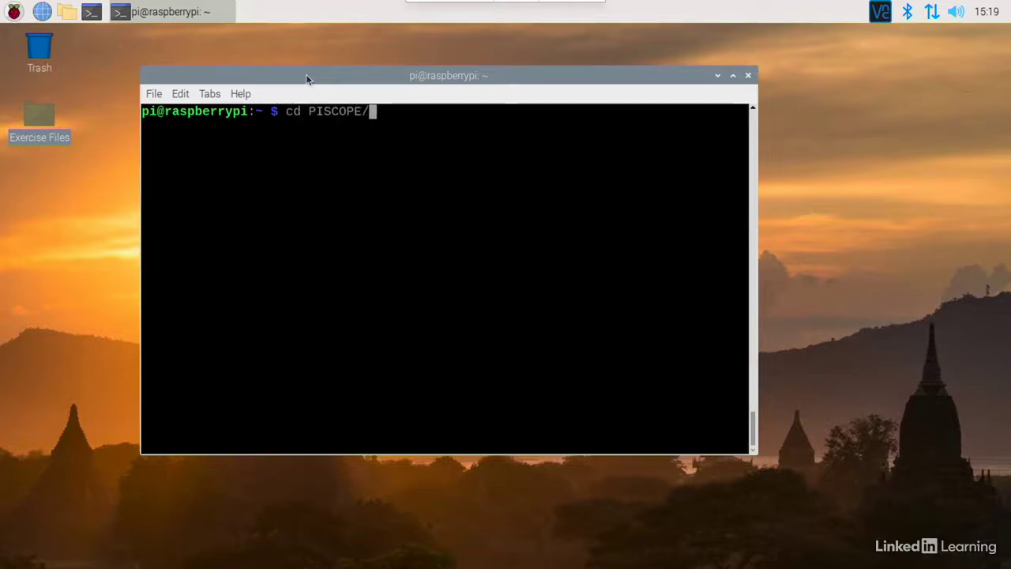
pyautogui.press('Return')
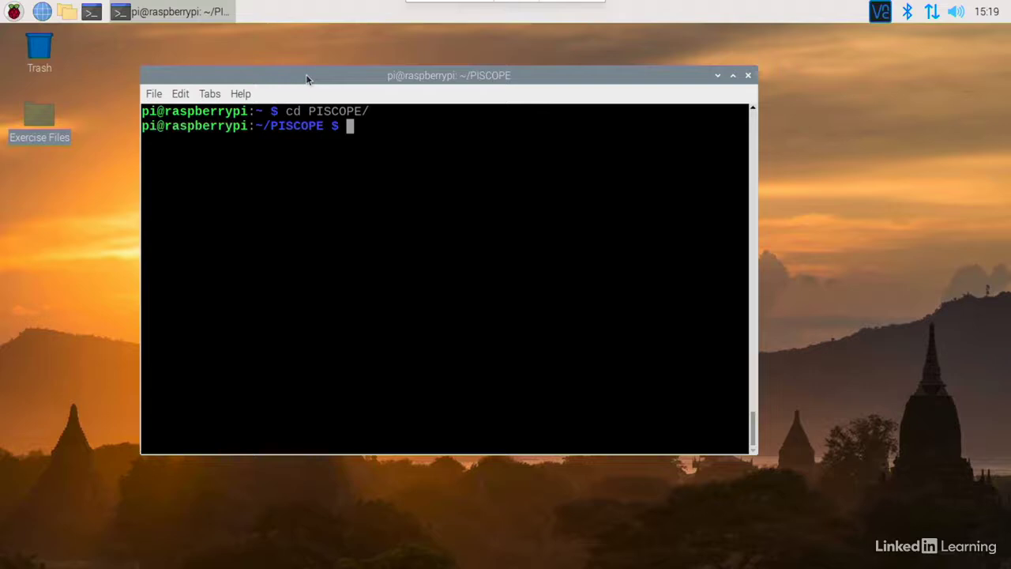
pyautogui.write('make hf')
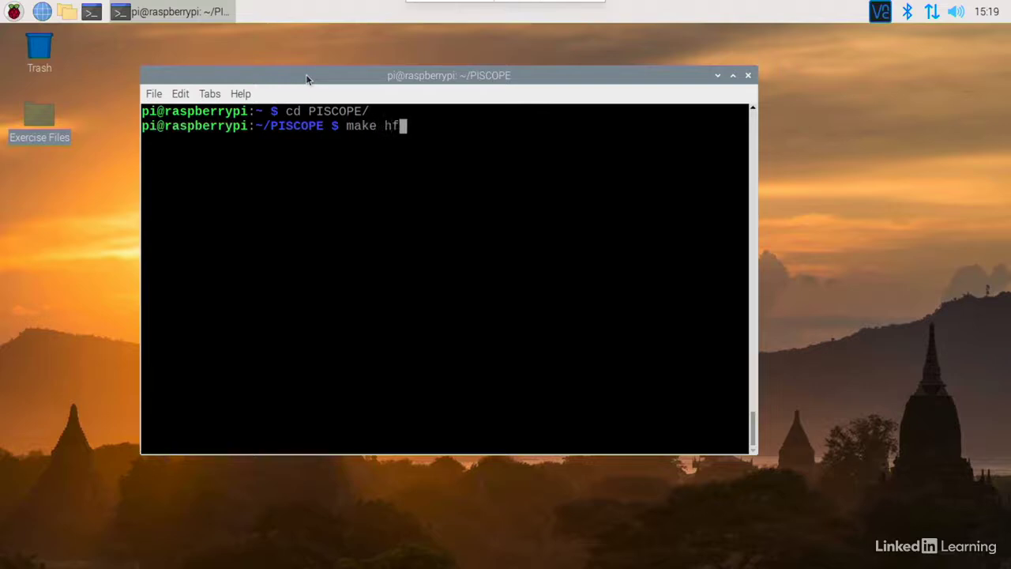
pyautogui.press('Return')
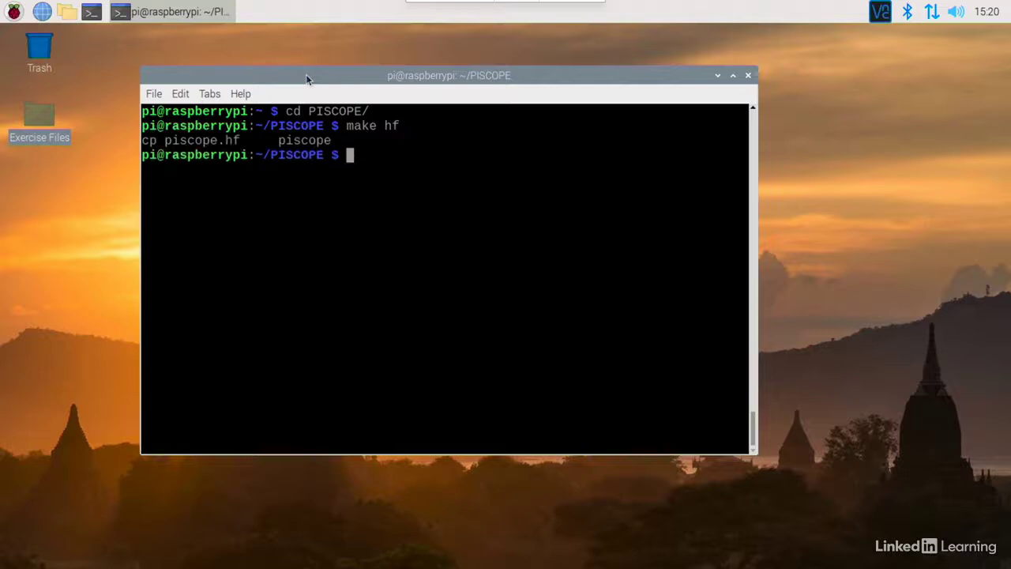
pyautogui.write('make install')
pyautogui.press('Return')
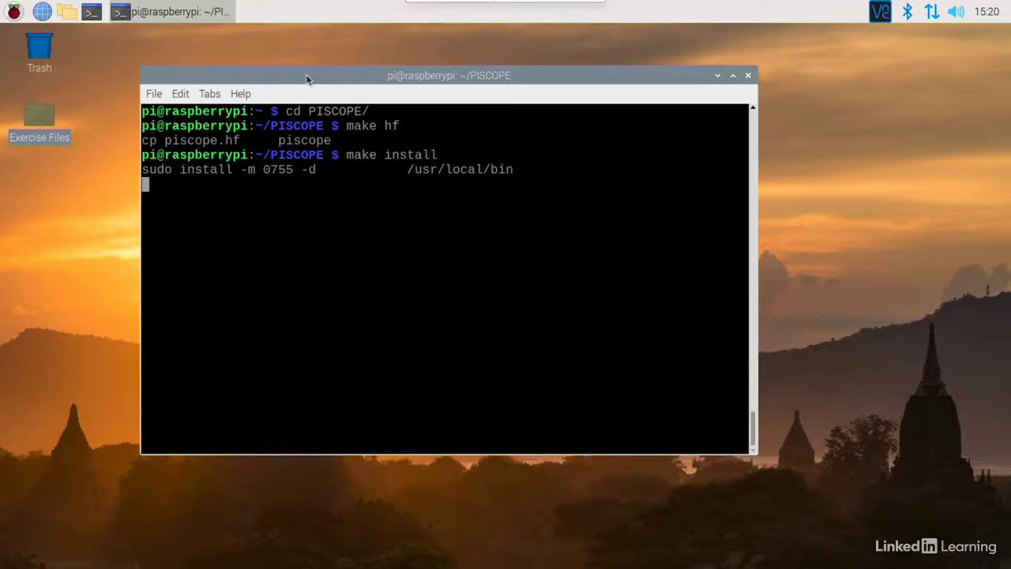
pyautogui.hotkey('ctrl', 'l')
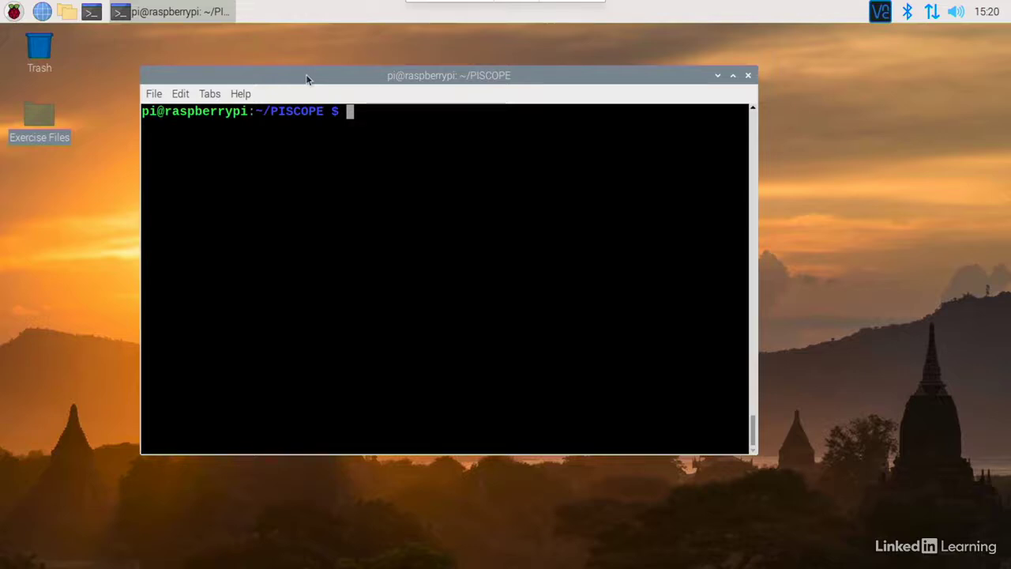
# - Start the pigpio daemon with sudo pigpiod, then launch piscope in the background with sudo piscope &
pyautogui.write('sudo pigpiod')
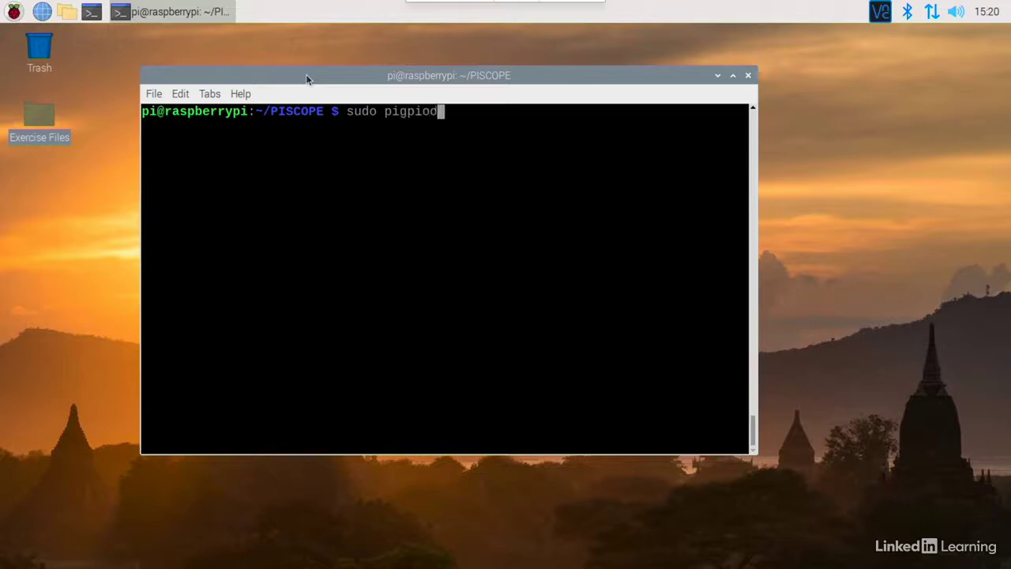
pyautogui.press('Return')
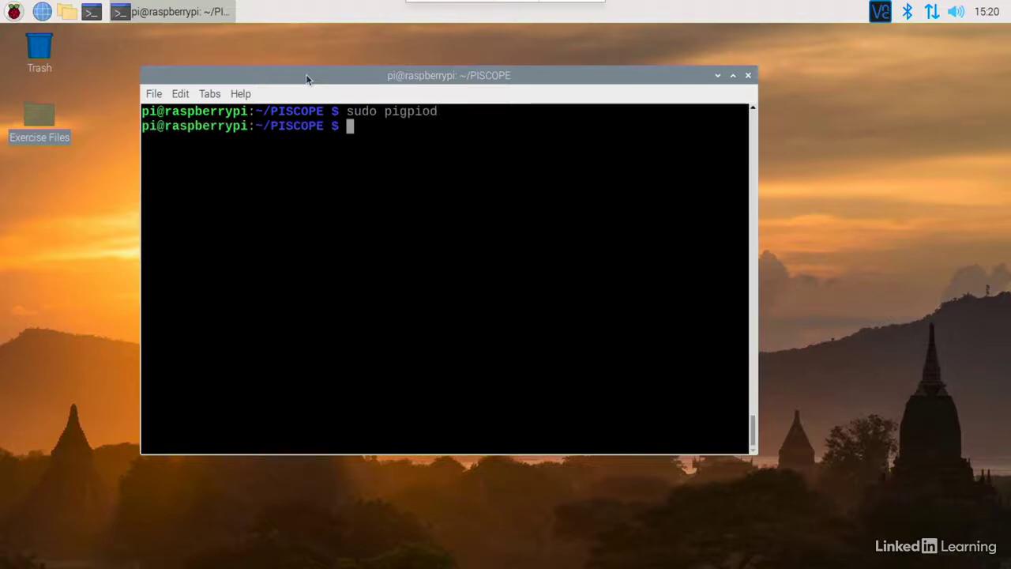
pyautogui.write('sudo')
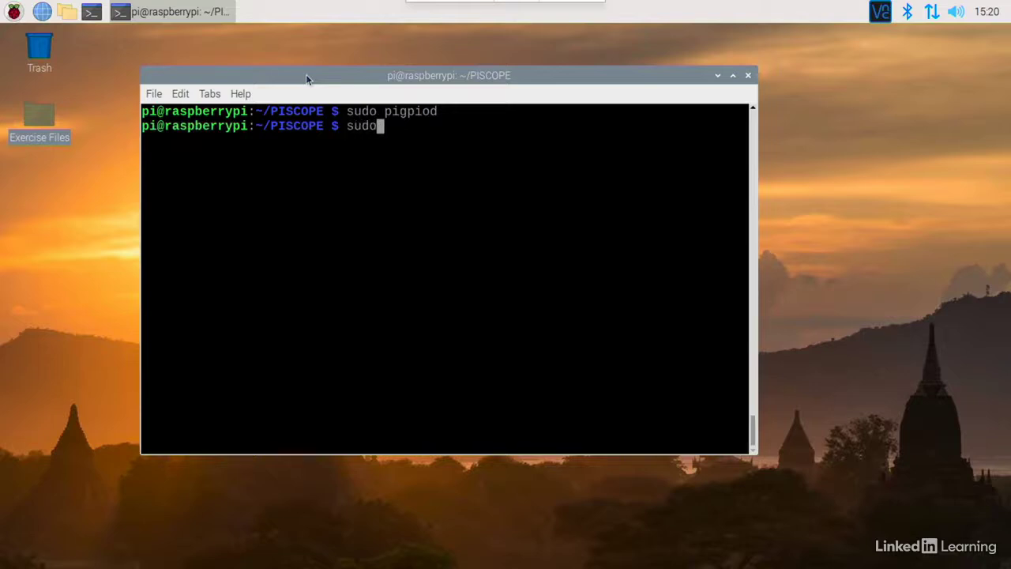
pyautogui.write(' piscope &')
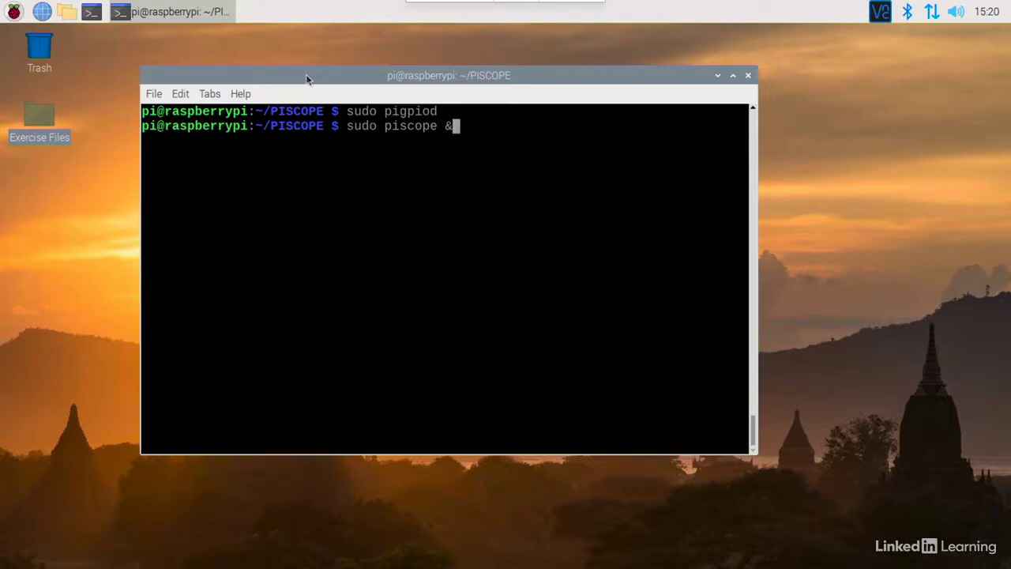
pyautogui.press('Return')
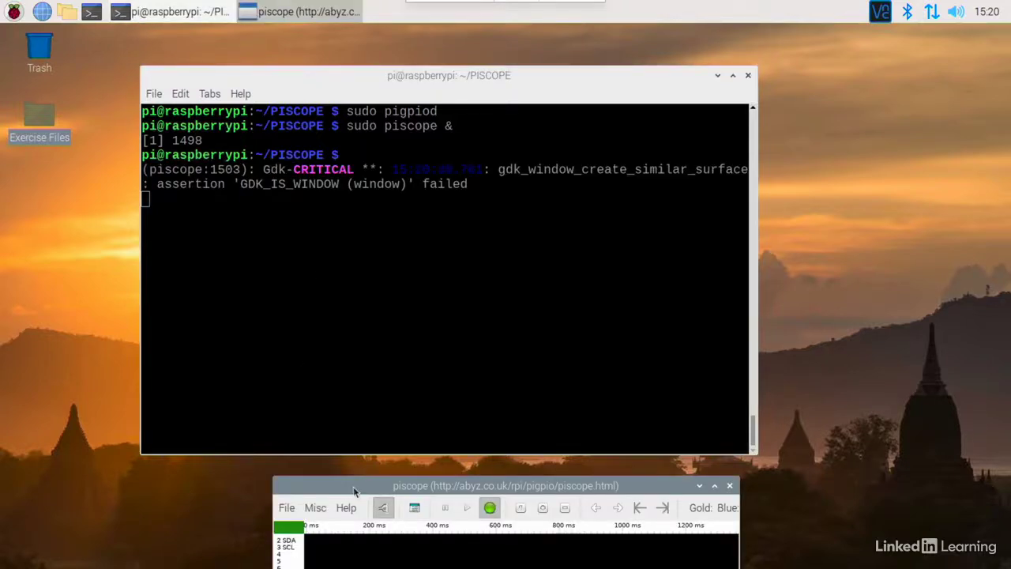
# - Move the piscope window to the screen top and enlarge it so GPIO 2–27 traces all show
pyautogui.moveTo(353, 488); pyautogui.dragTo(319, 439)
pyautogui.moveTo(221, 263); pyautogui.dragTo(179, 54)
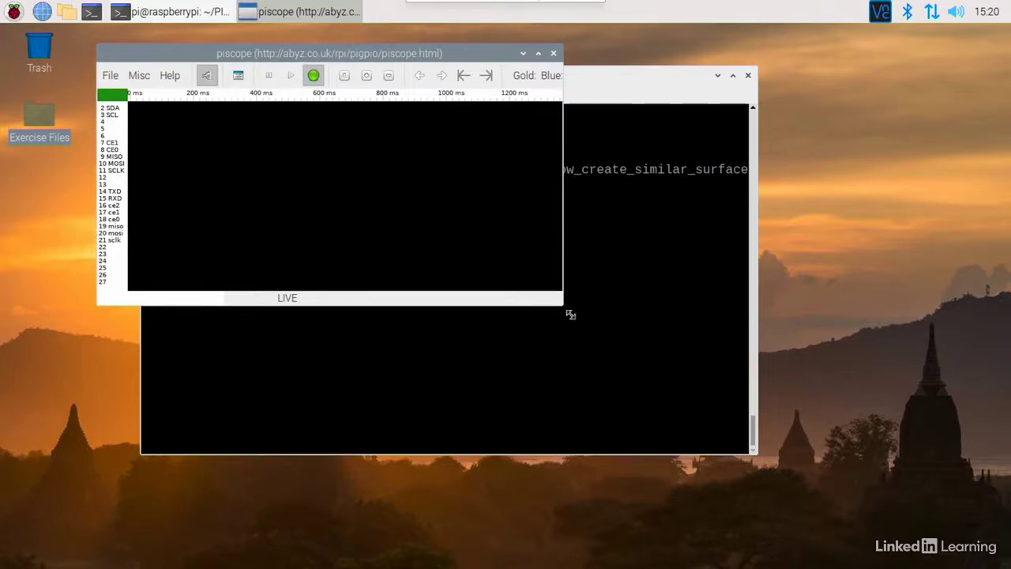
pyautogui.moveTo(571, 313); pyautogui.dragTo(806, 482)
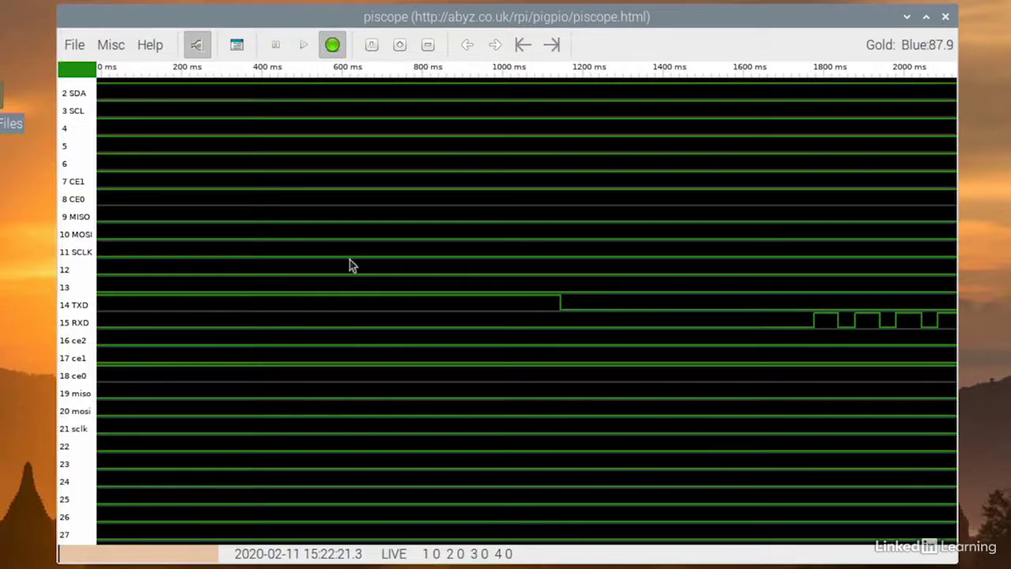
pyautogui.click(105, 46)
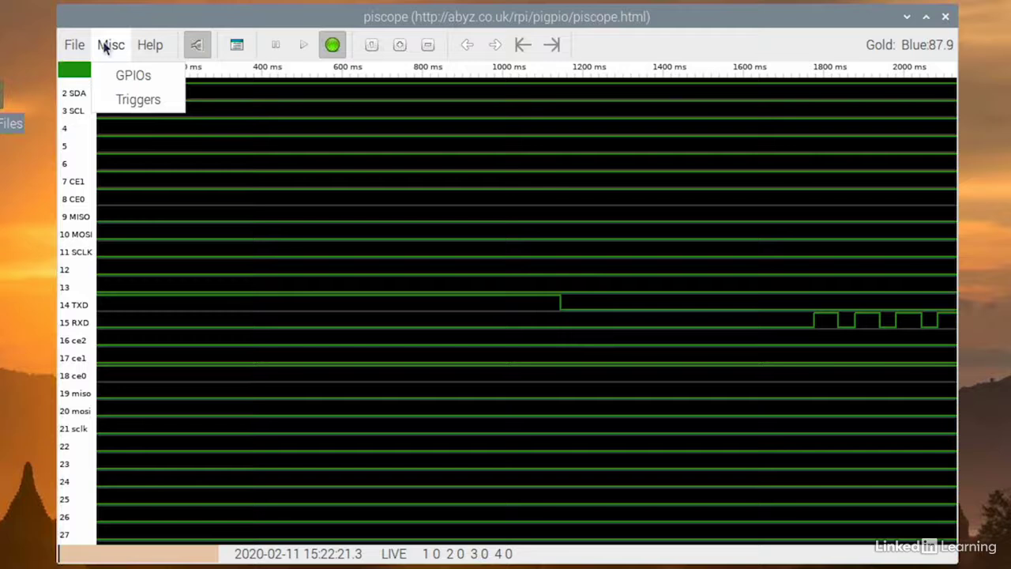
# - In Misc > GPIOs, untick GPIO 2–7, 26 and 27, keeping only 14, 15 and 16, and apply
pyautogui.click(121, 82)
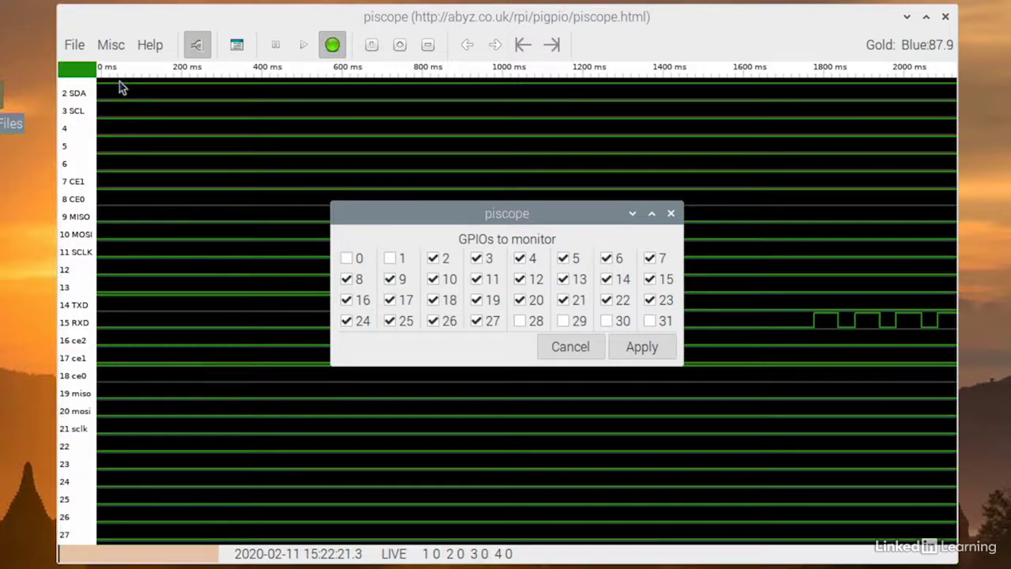
pyautogui.click(434, 259)
pyautogui.click(477, 259)
pyautogui.click(525, 260)
pyautogui.click(563, 262)
pyautogui.click(606, 260)
pyautogui.click(649, 261)
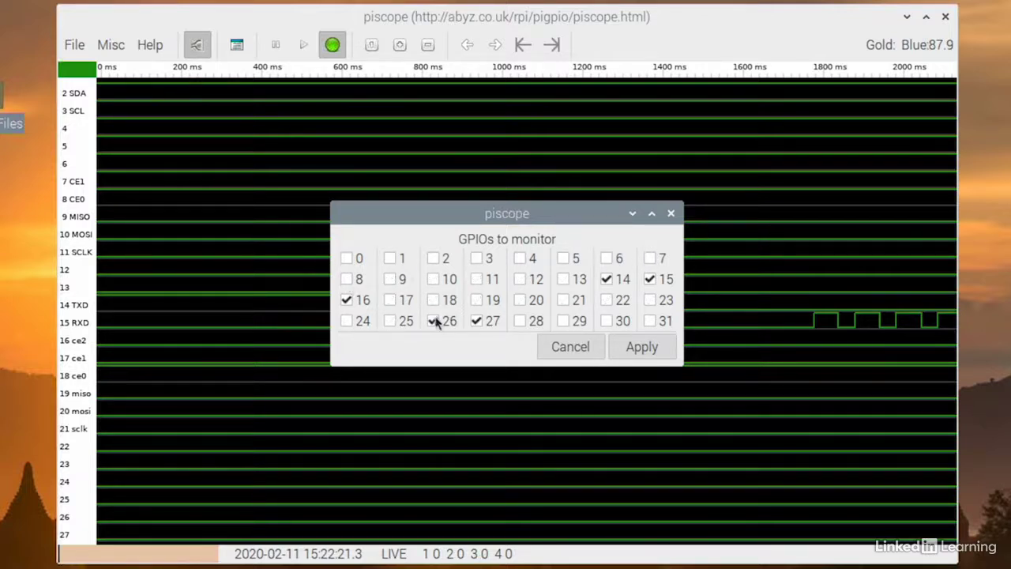
pyautogui.click(434, 321)
pyautogui.click(476, 321)
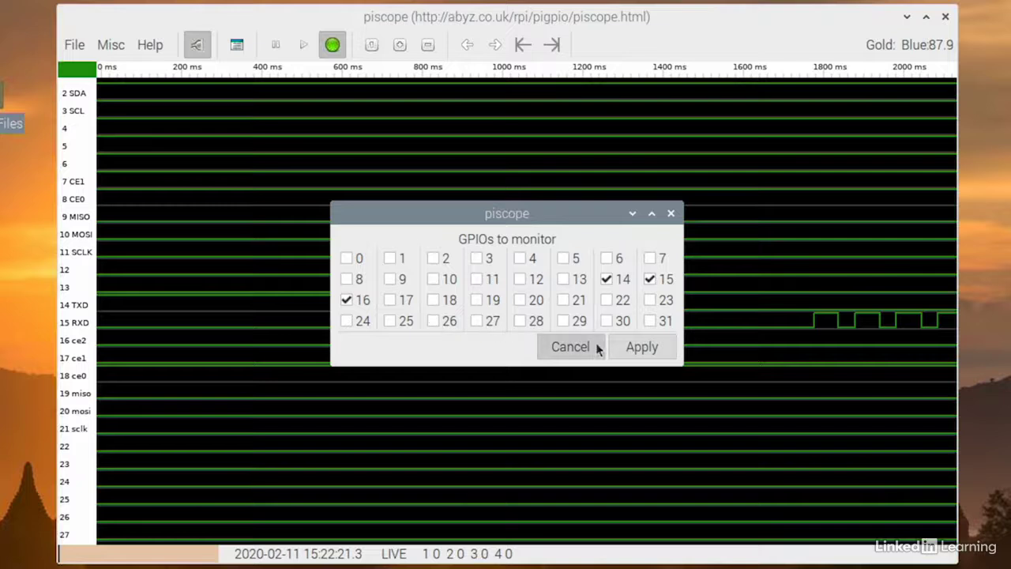
pyautogui.click(642, 349)
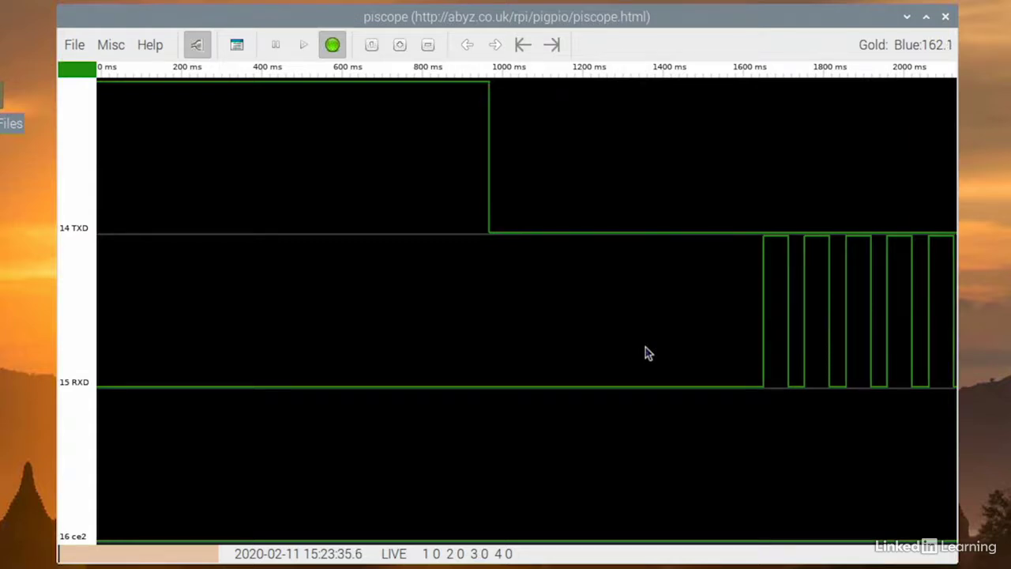
# - In Misc > Triggers, set trigger 1 to a falling edge on GPIO 14 and turn it on
pyautogui.click(111, 49)
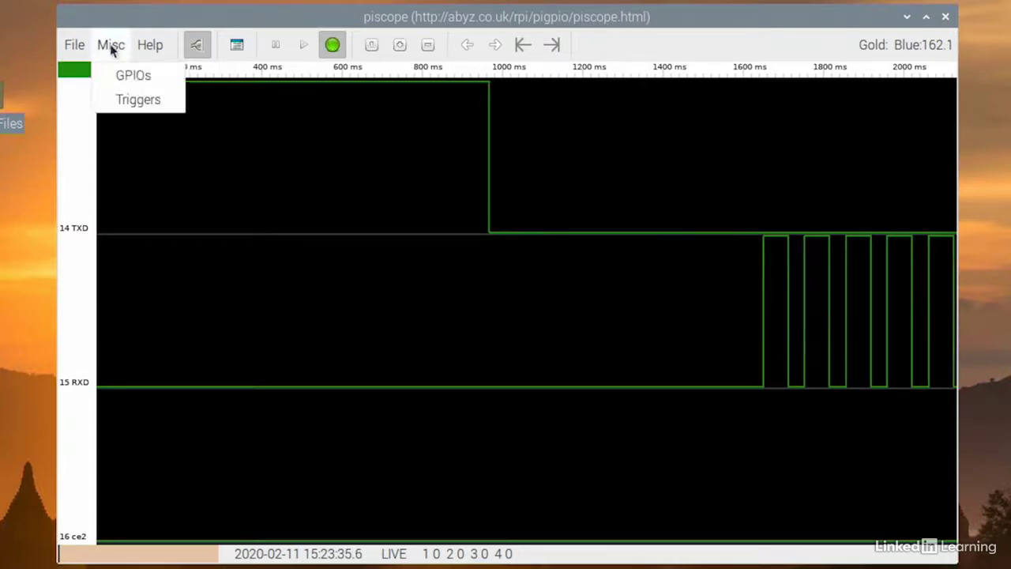
pyautogui.click(126, 103)
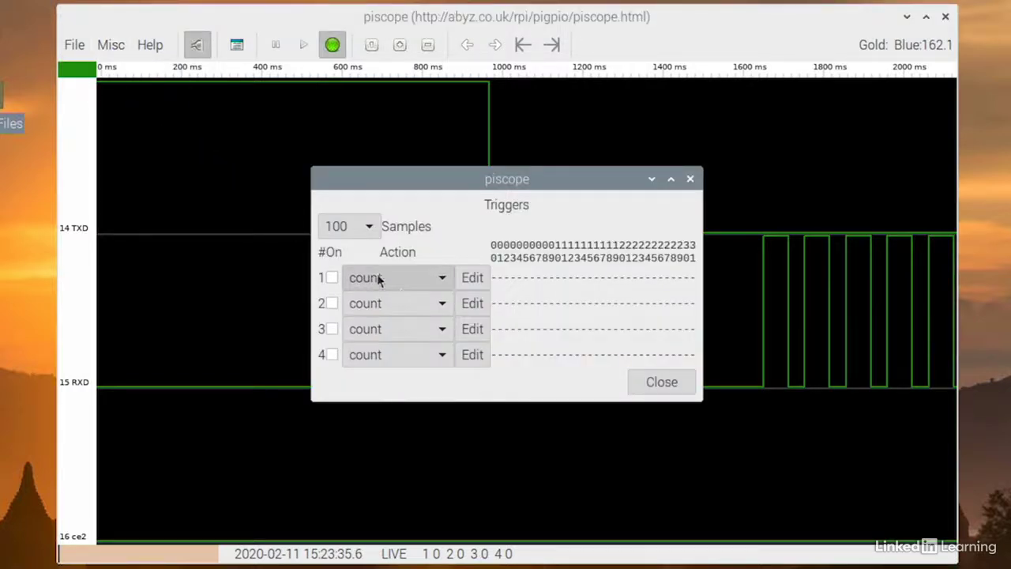
pyautogui.click(472, 277)
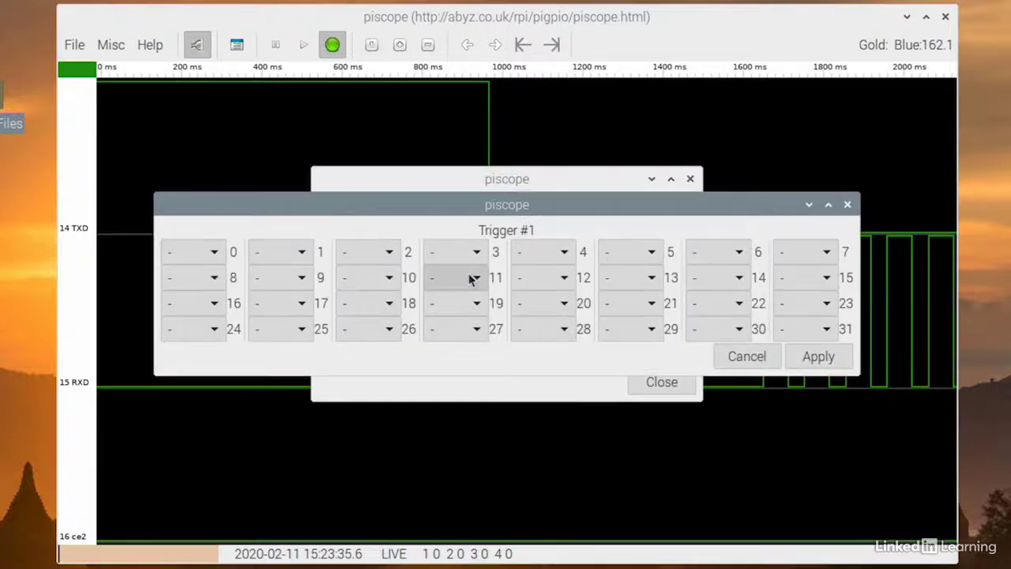
pyautogui.click(741, 280)
pyautogui.click(730, 386)
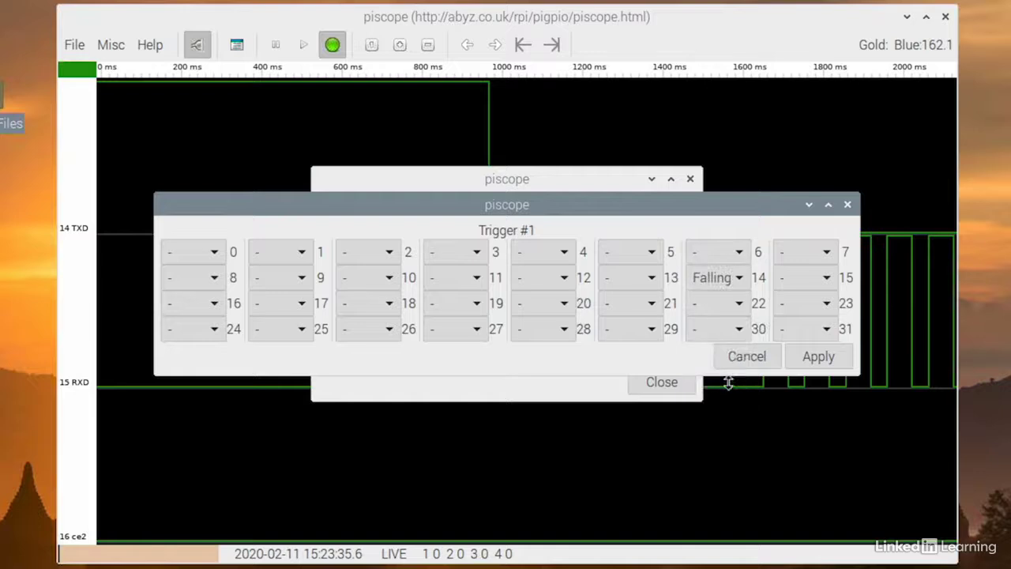
pyautogui.click(818, 357)
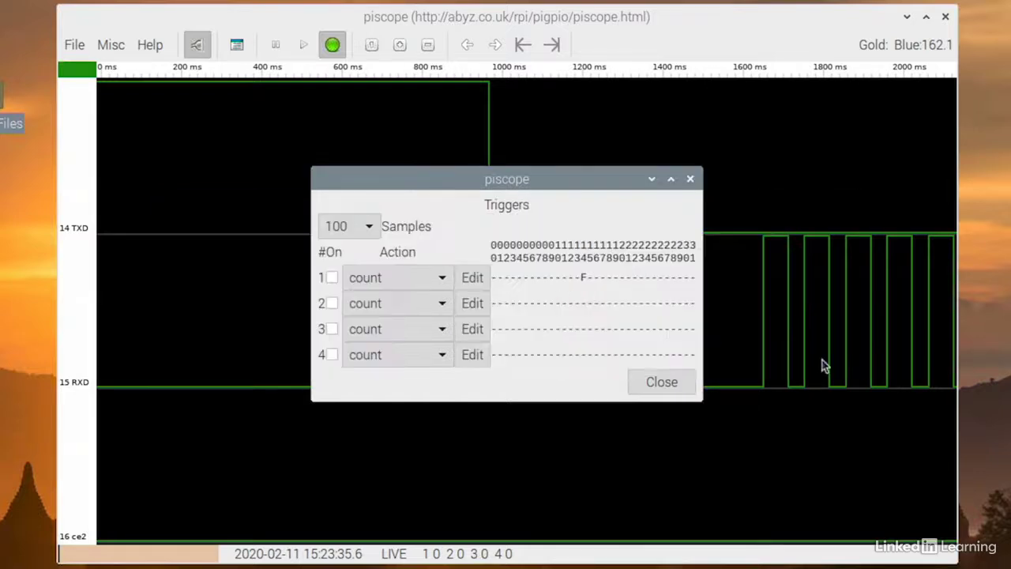
pyautogui.click(332, 278)
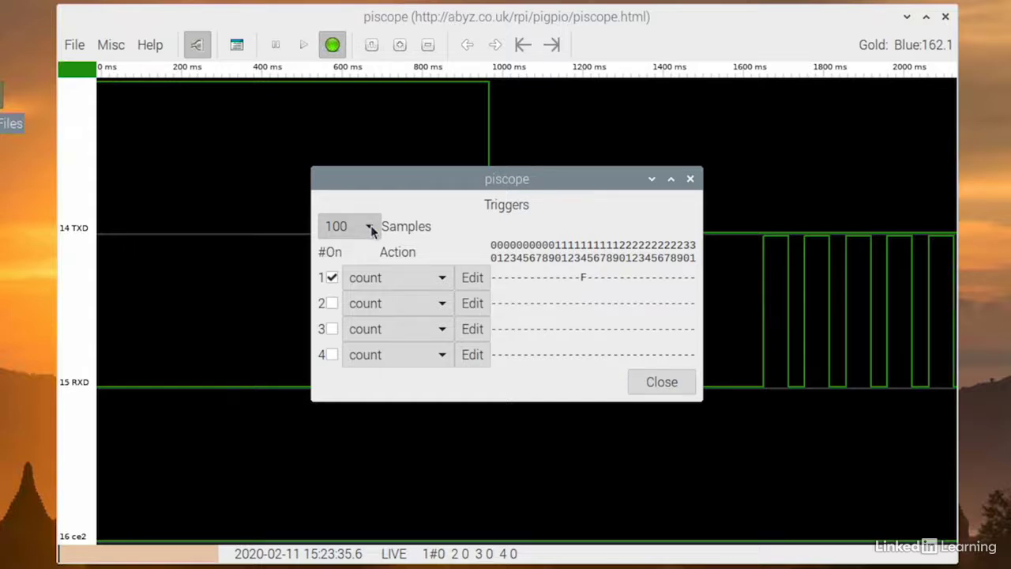
pyautogui.click(638, 382)
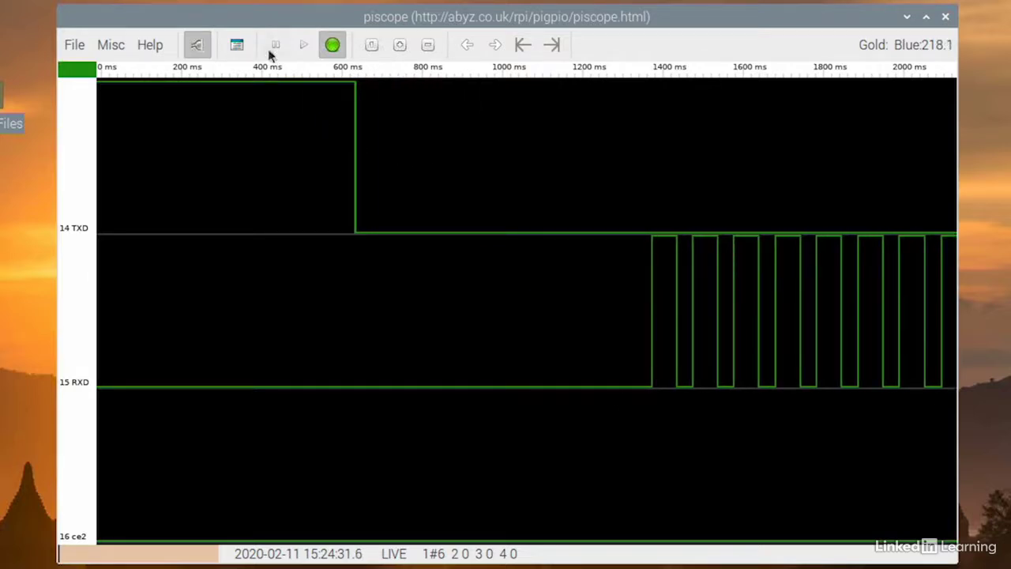
# - Switch piscope from LIVE to PLAY 1X playback of the captured traces
pyautogui.click(303, 45)
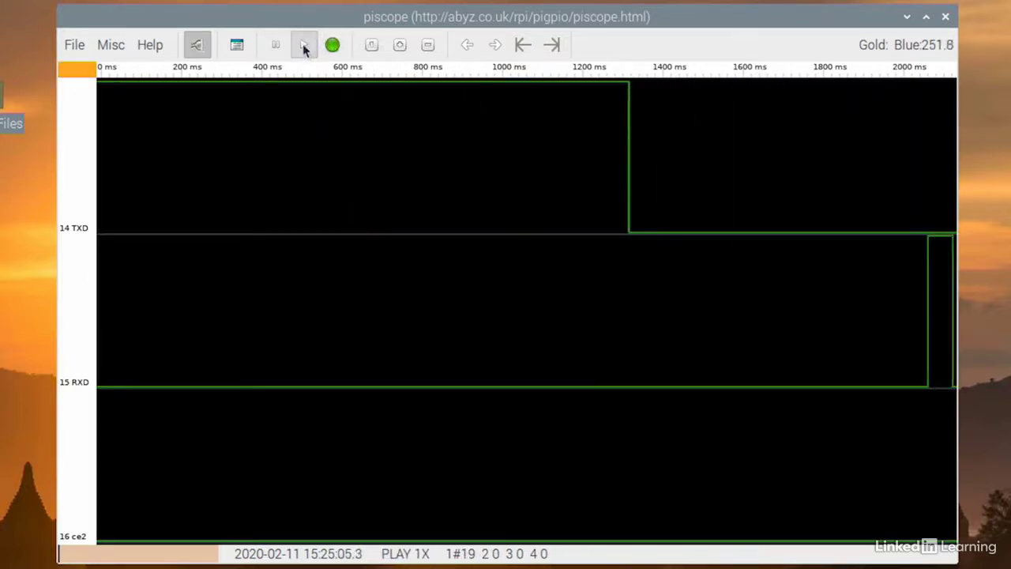